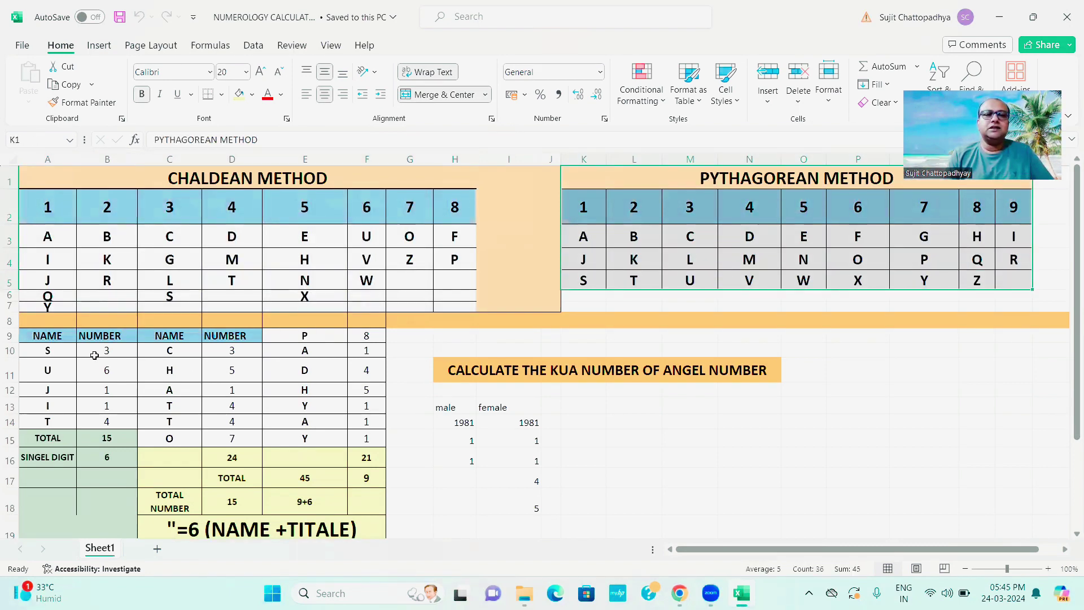
Correct the KUA section heading in H11 to read CALCULATE THE KUA NUMBER OR ANGEL NUMBER.
scroll(94, 354, "down", 1)
left_click_drag(48, 257, 365, 445)
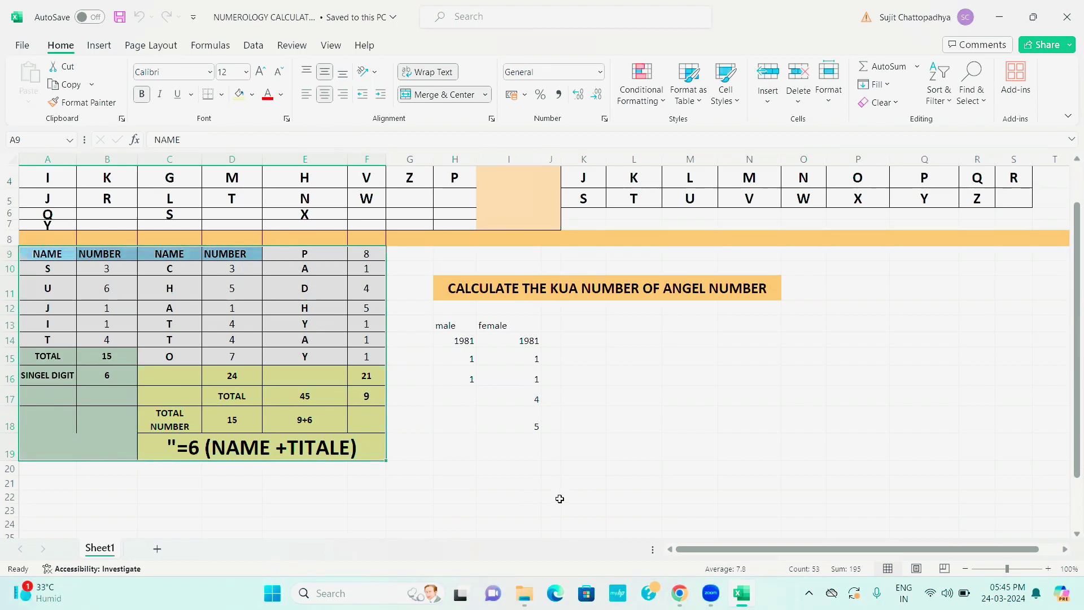
left_click(609, 290)
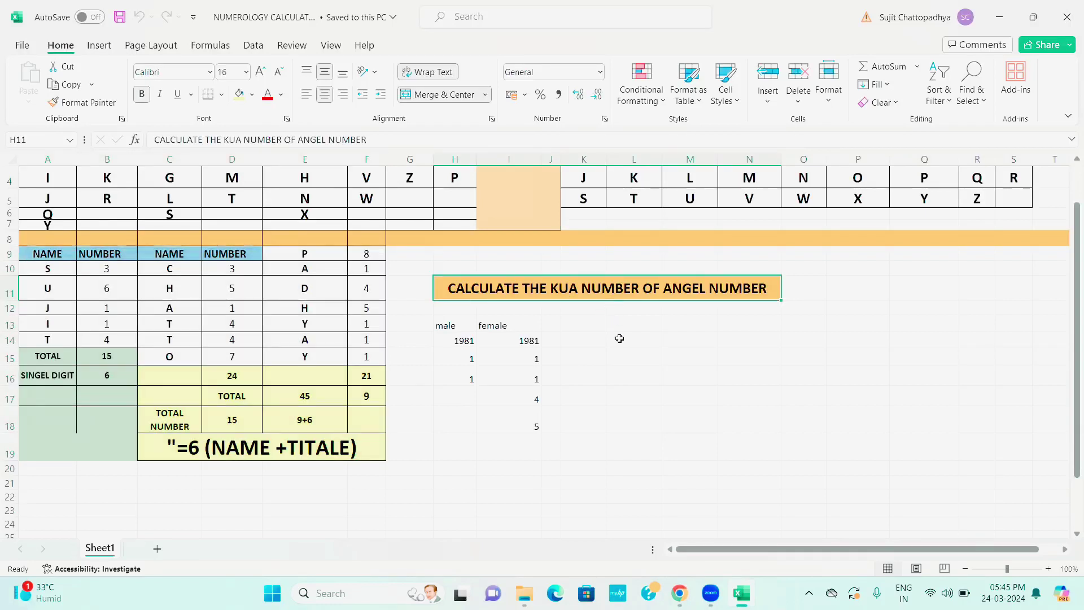
double_click(665, 288)
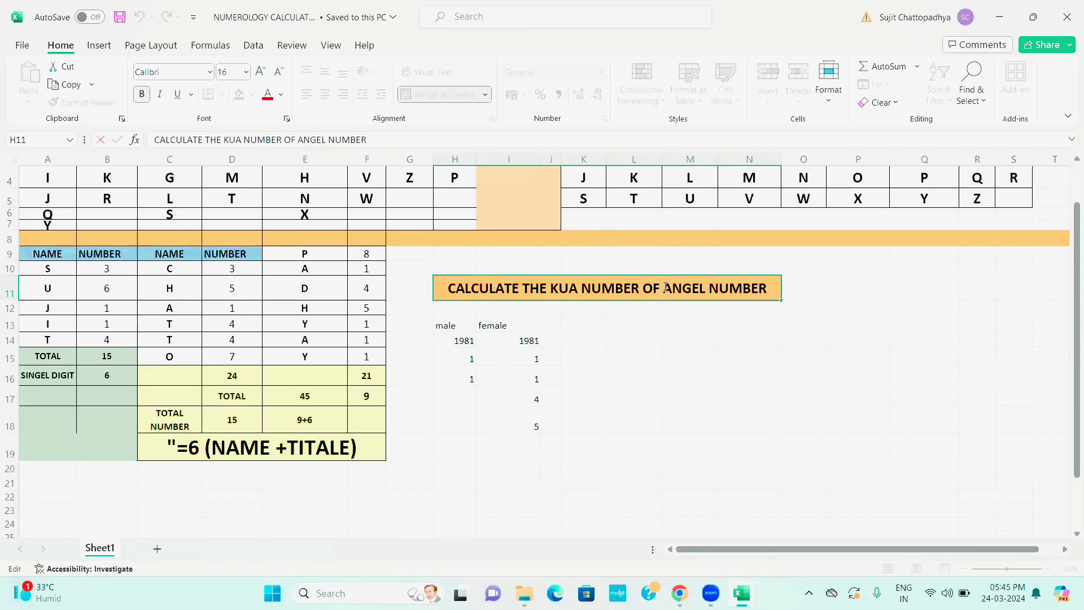
key("BackSpace")
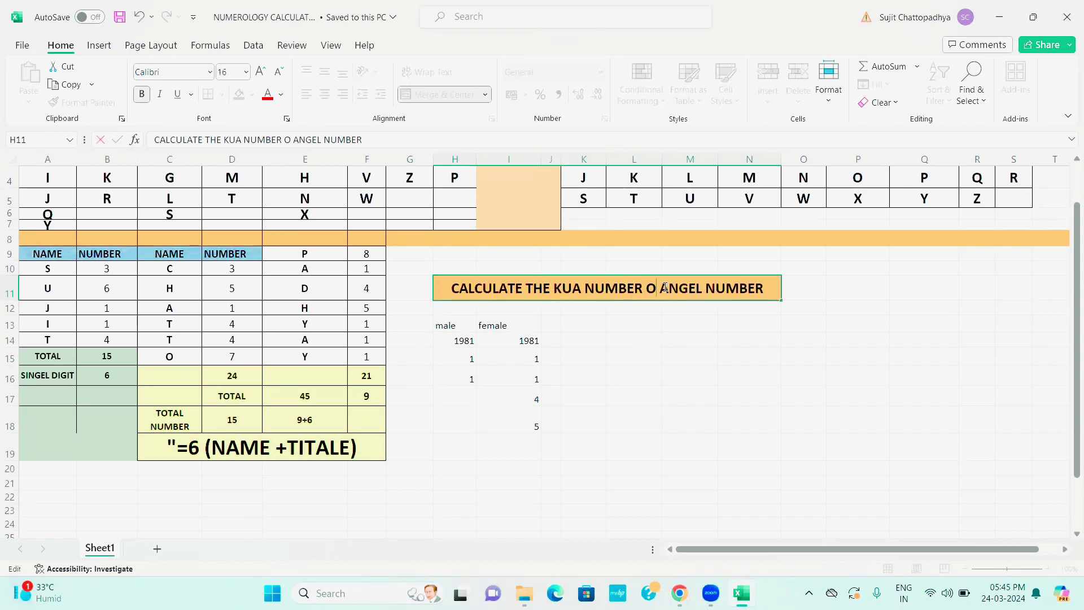
type("r")
key("BackSpace")
type("R")
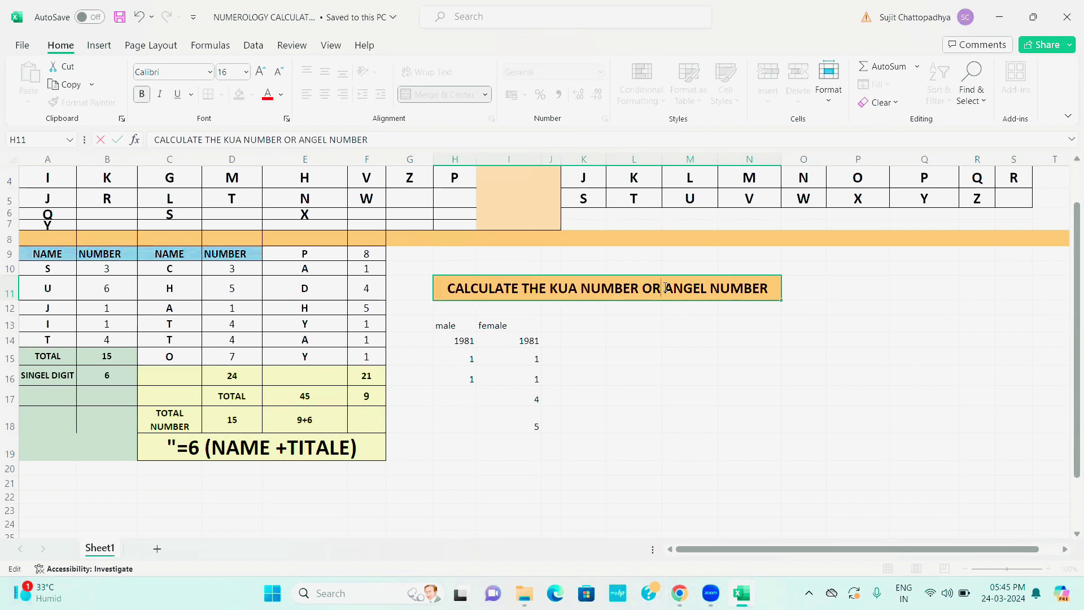
left_click(457, 326)
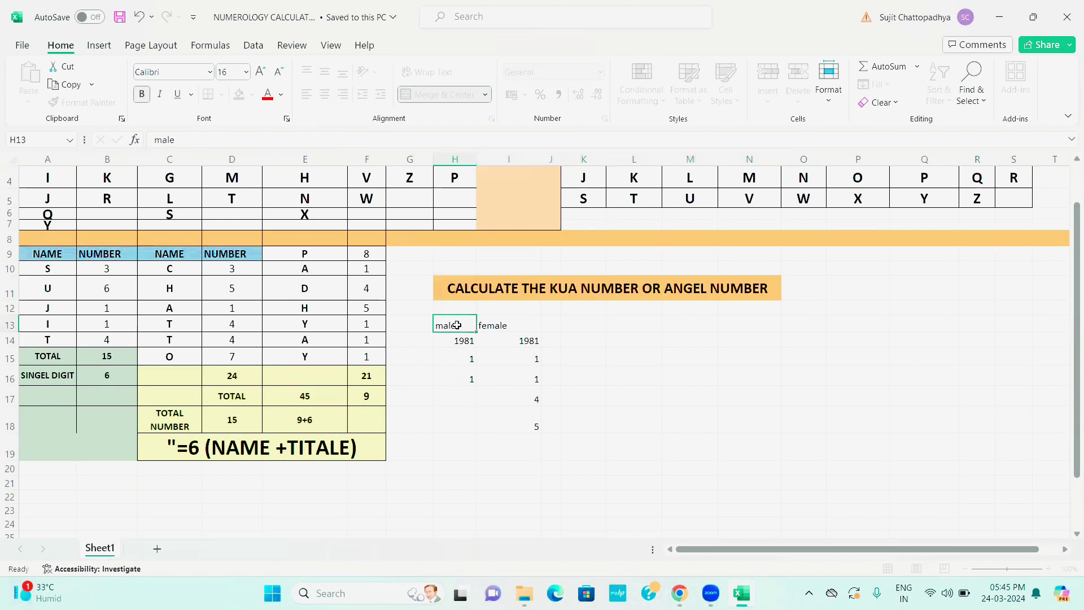
Add a new worksheet and enter the label MALE in cell E4.
left_click_drag(493, 326, 493, 341)
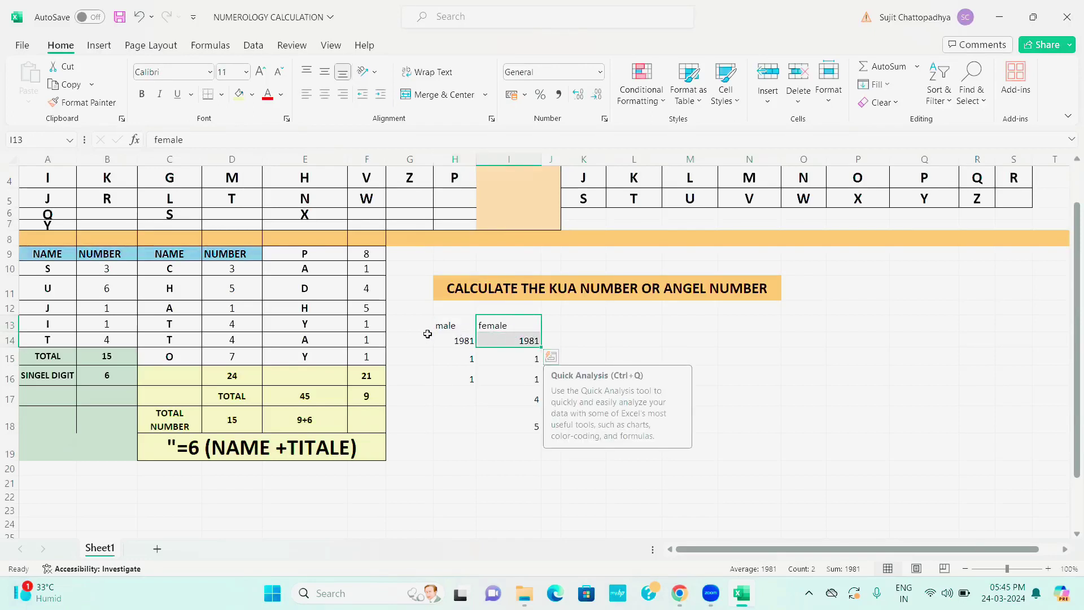
left_click(157, 548)
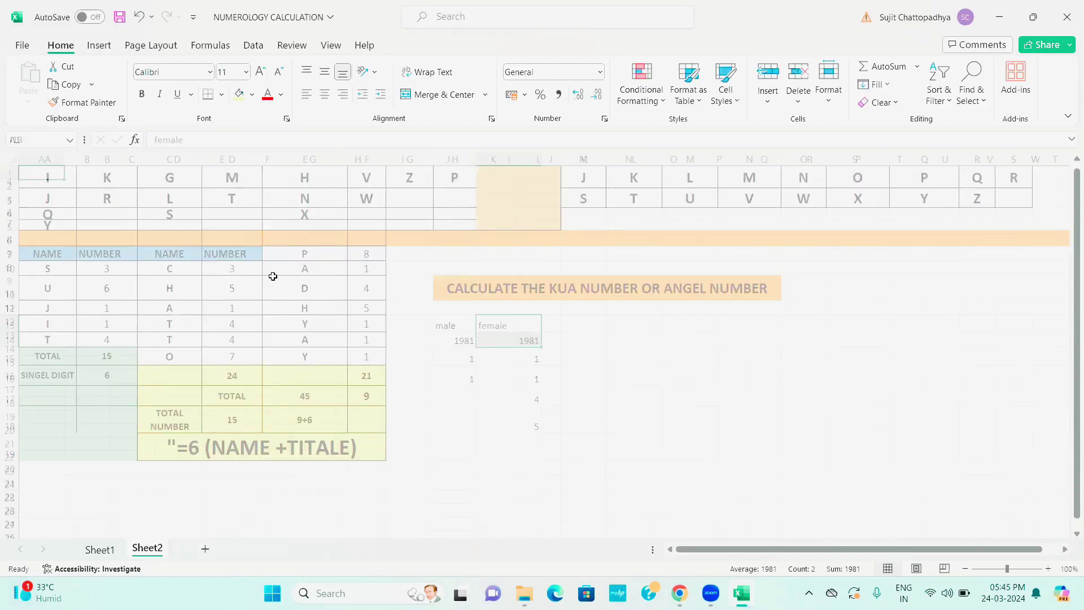
left_click(216, 214)
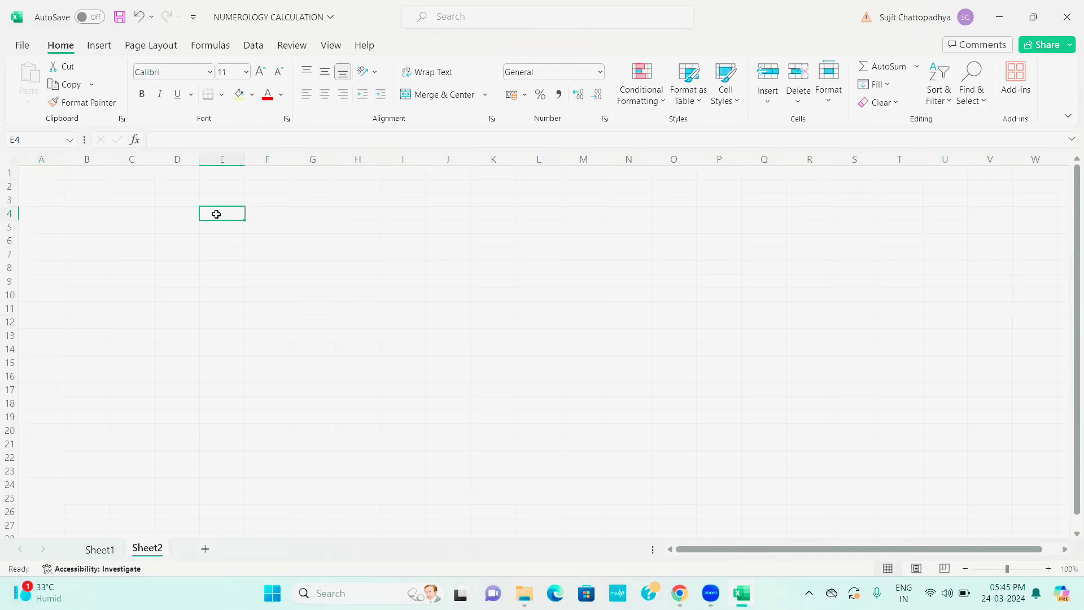
type("MALE")
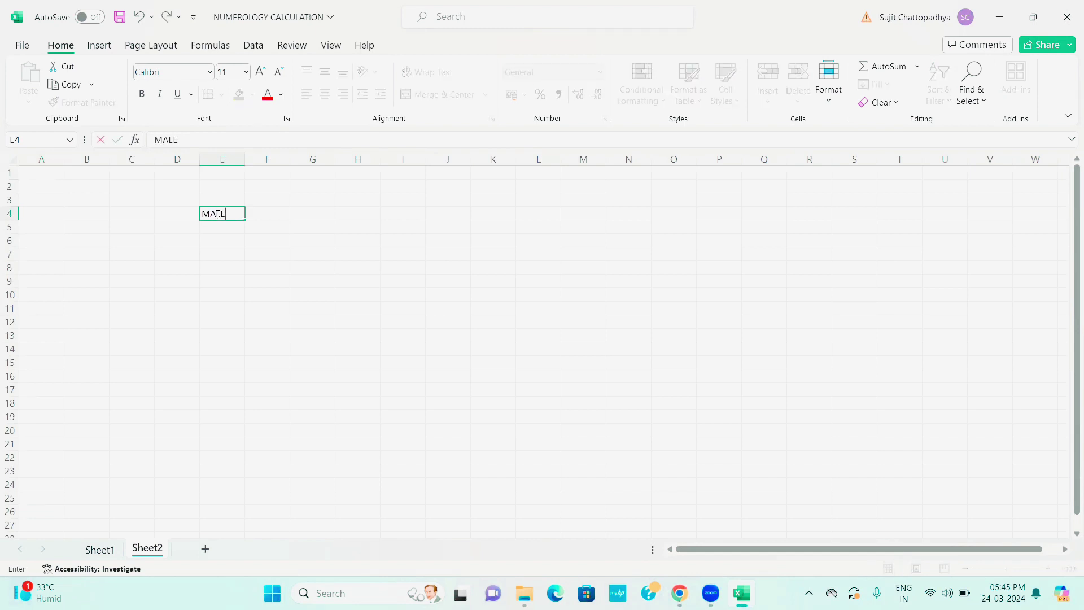
key("Return")
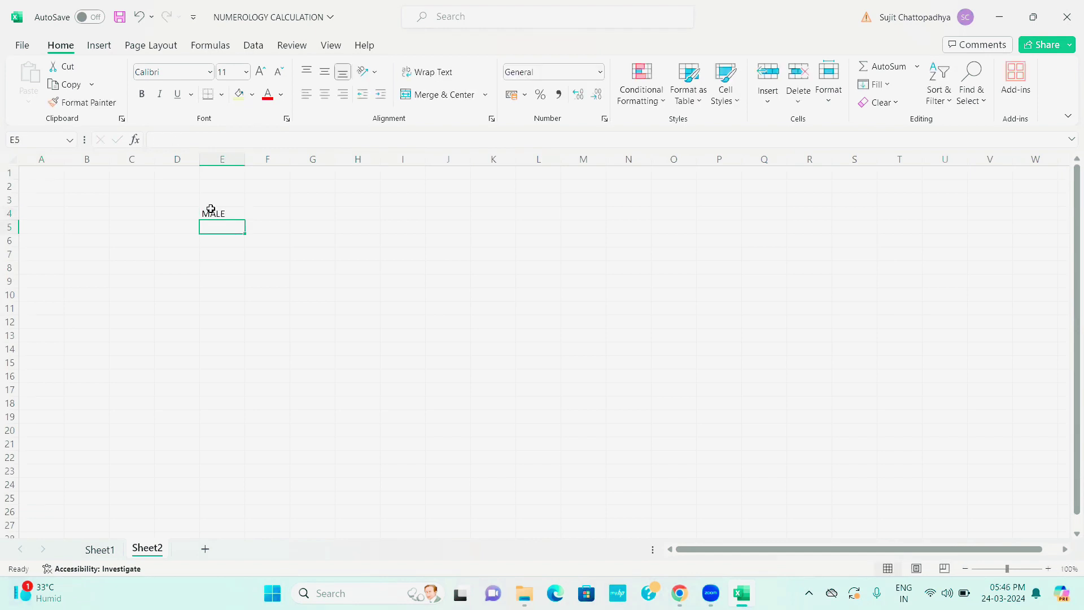
Set the font size of cells E4:E5 to 28.
left_click_drag(217, 214, 227, 232)
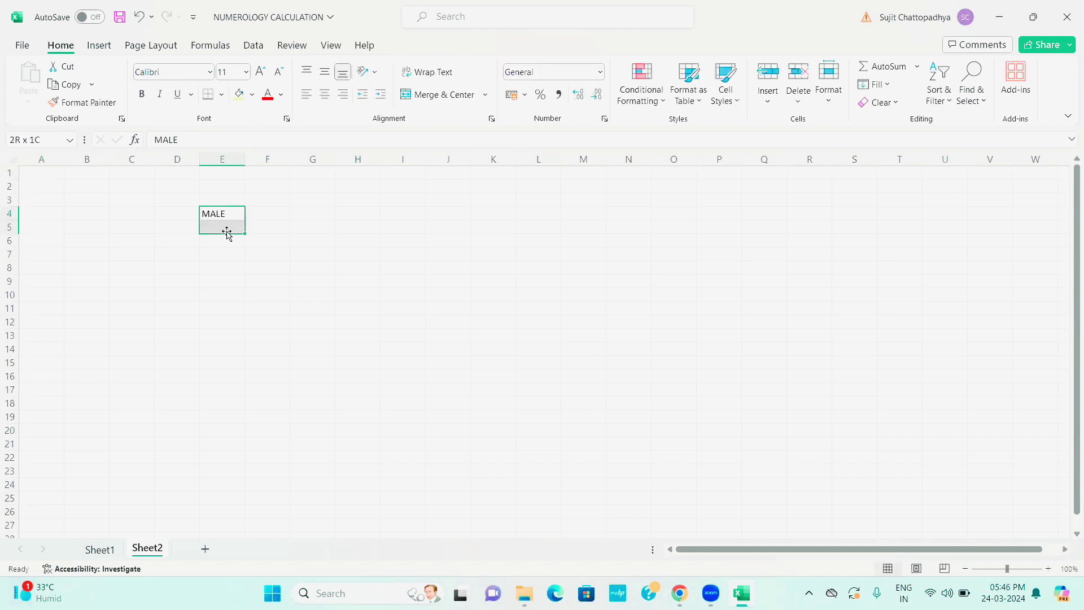
left_click(246, 72)
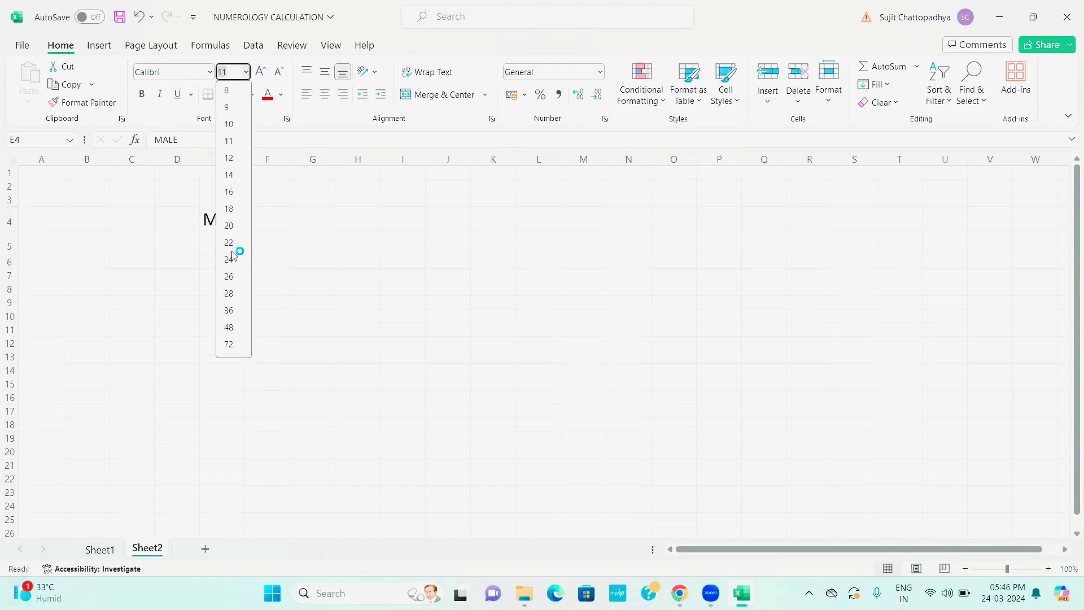
left_click(230, 294)
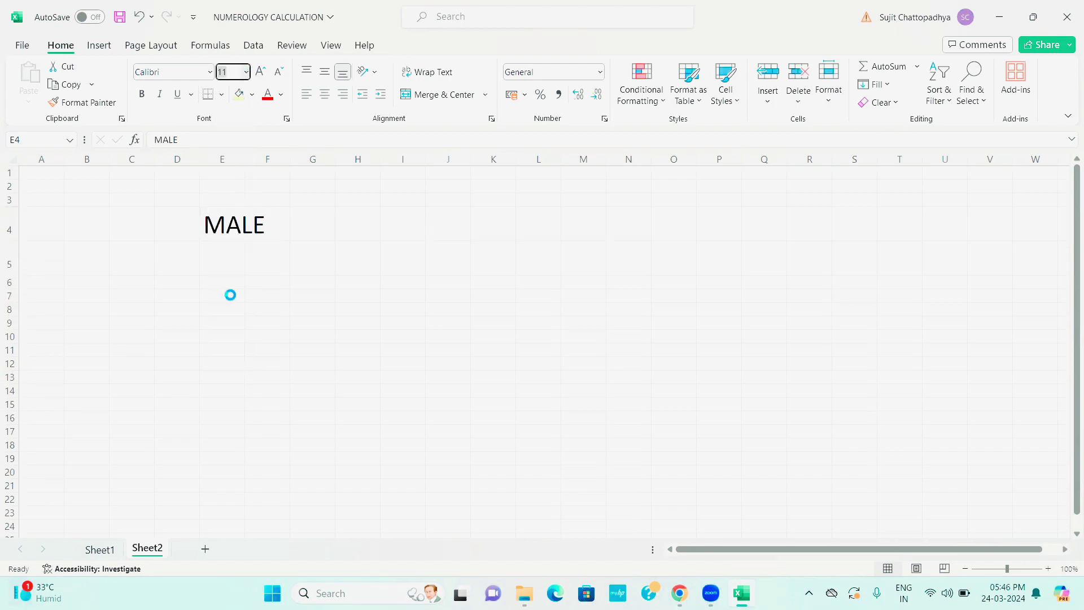
Enter the date of birth in cell E5 below the MALE label.
left_click(238, 254)
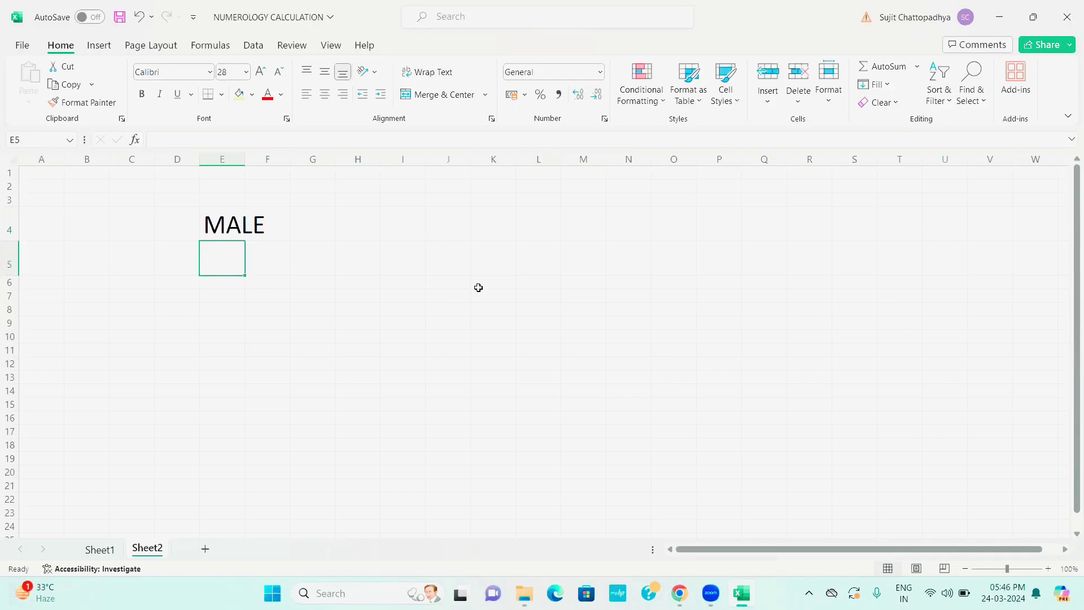
type("02-0")
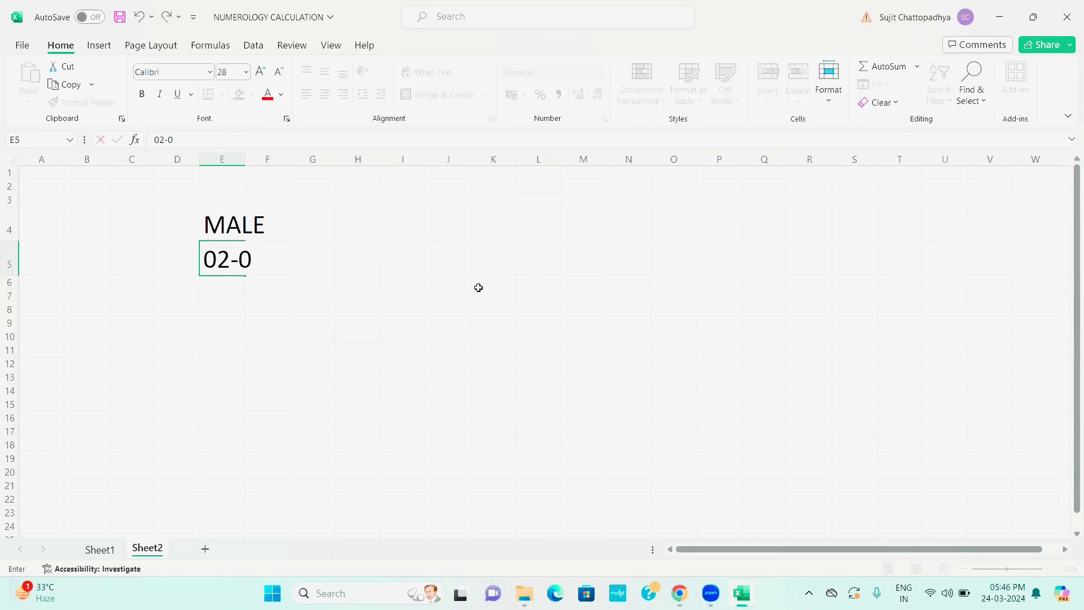
type("7-1981")
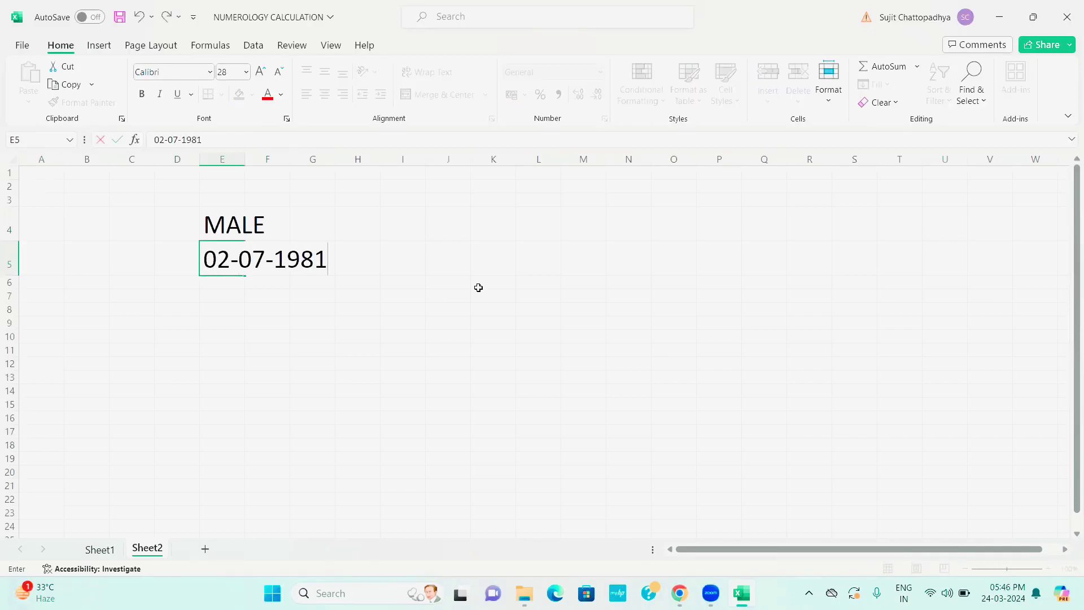
key("Return")
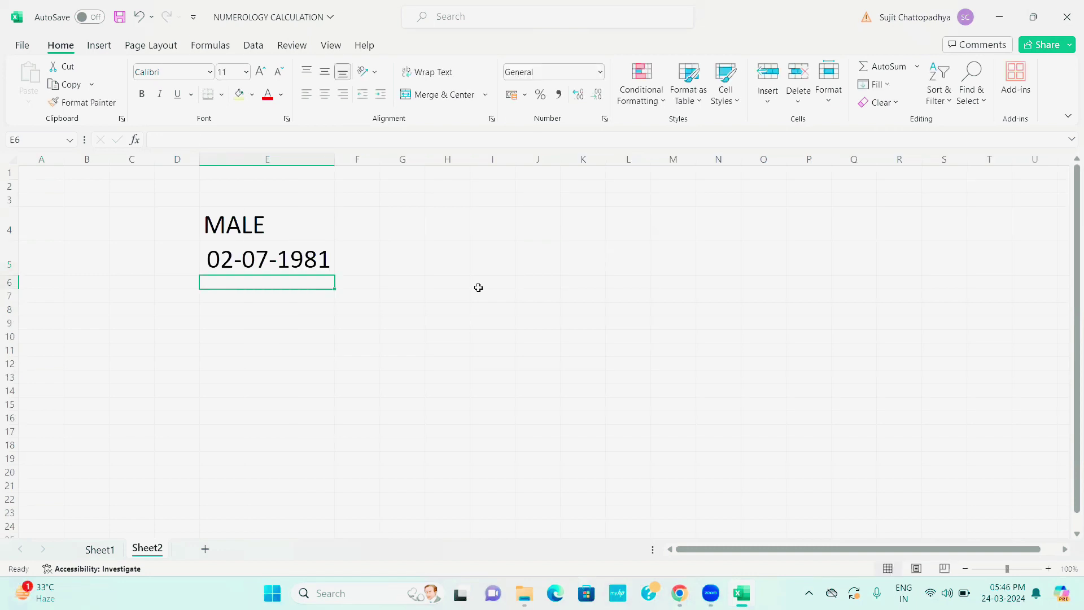
Enter only the birth year in cell E8.
left_click(234, 261)
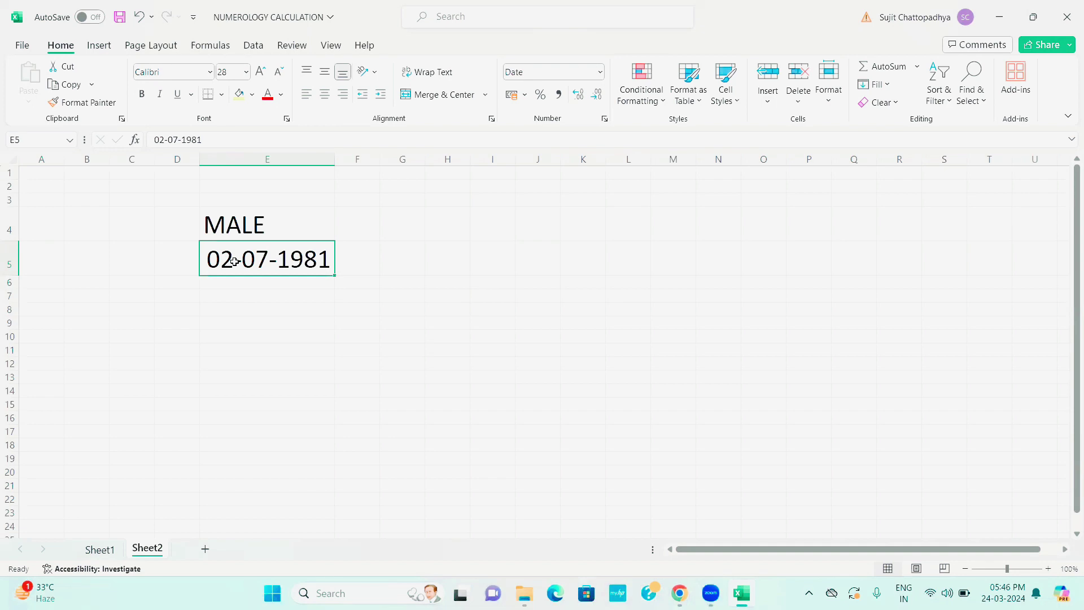
left_click(220, 306)
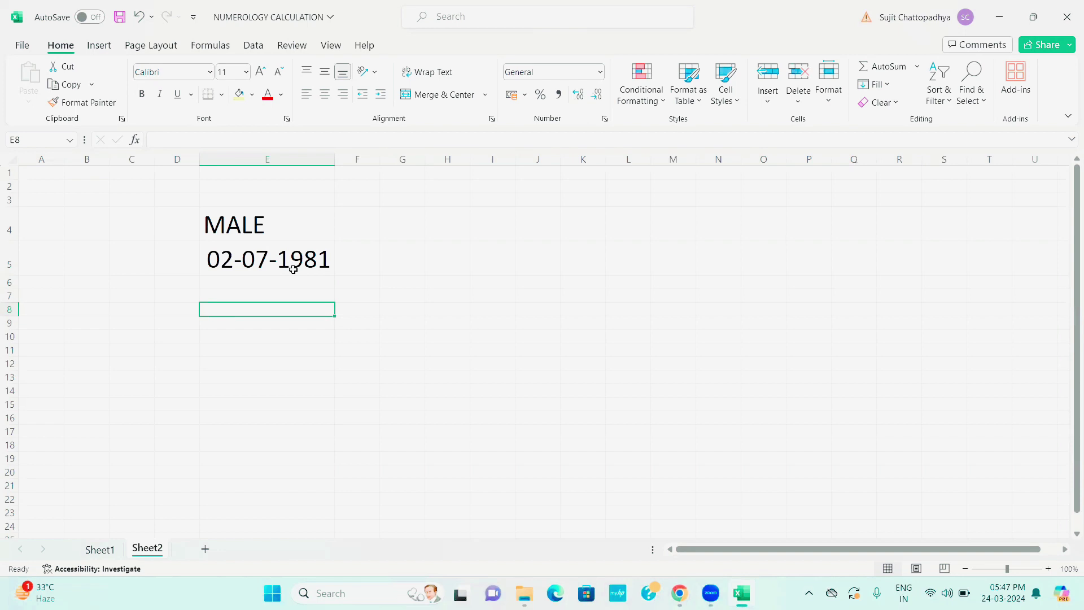
type("1981")
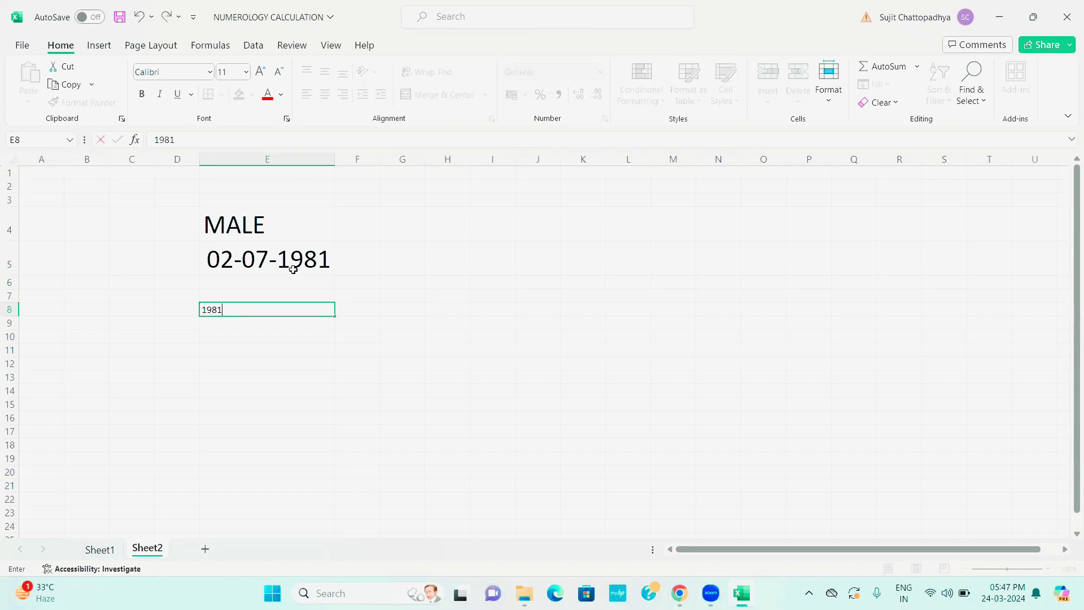
key("Return")
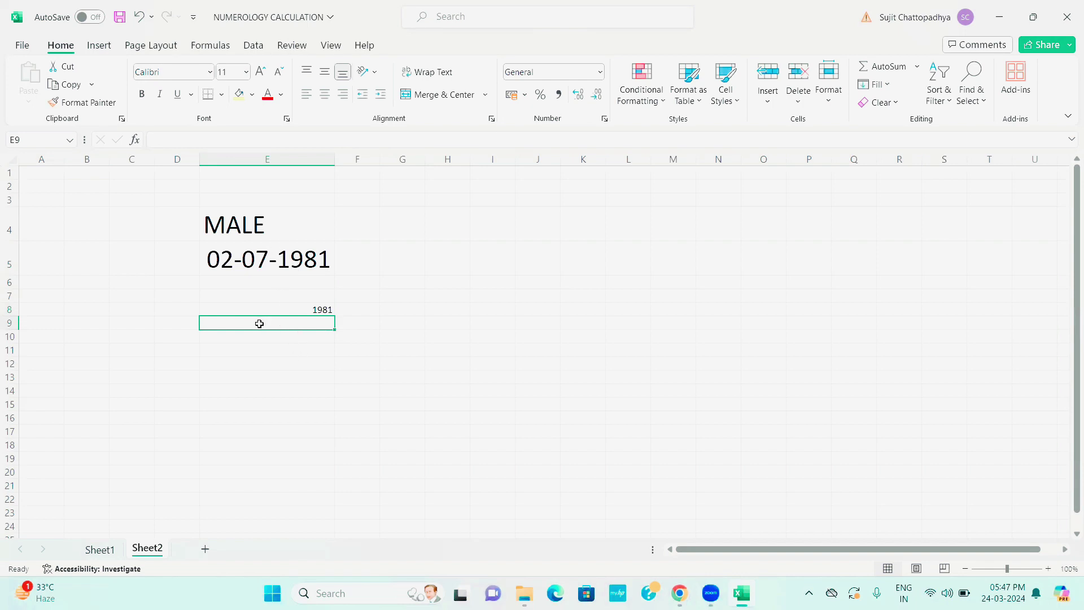
Sum the four digits of the birth year with a formula in cell E9.
type("=")
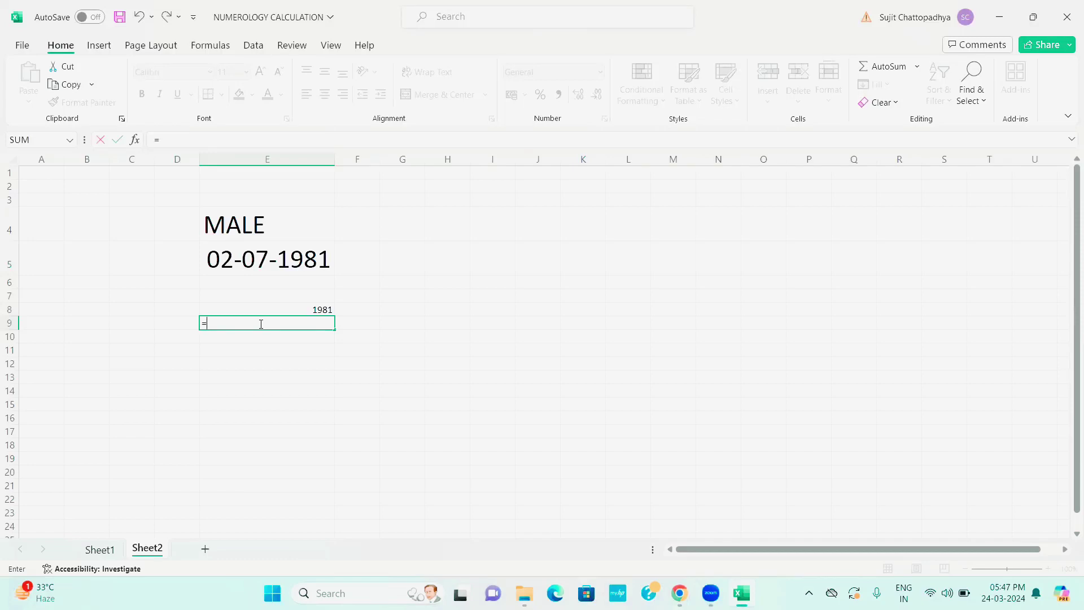
type("1+9+8+1")
key("Return")
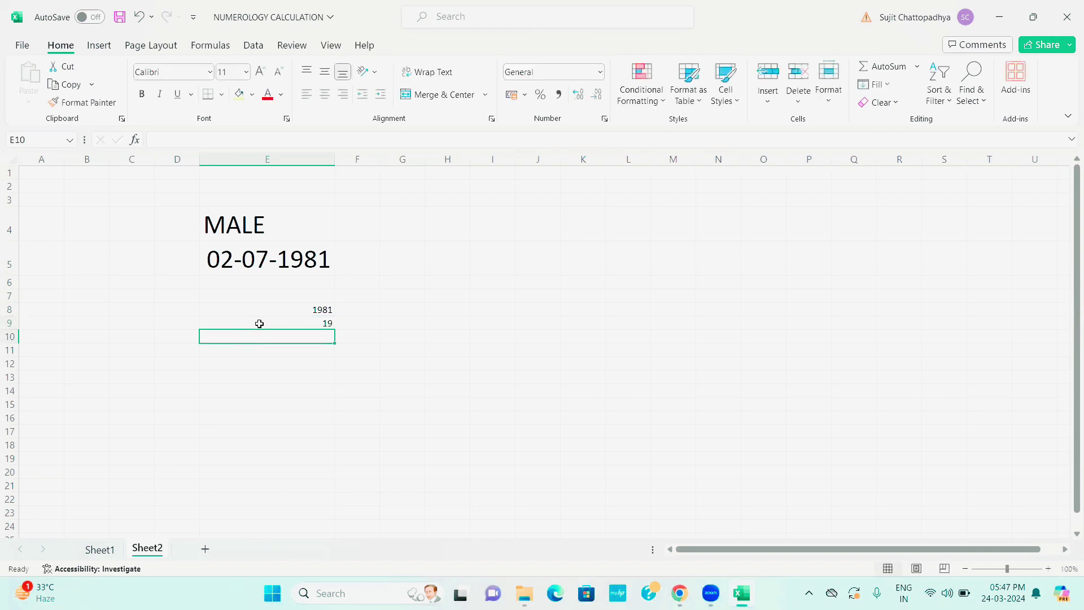
left_click(259, 323)
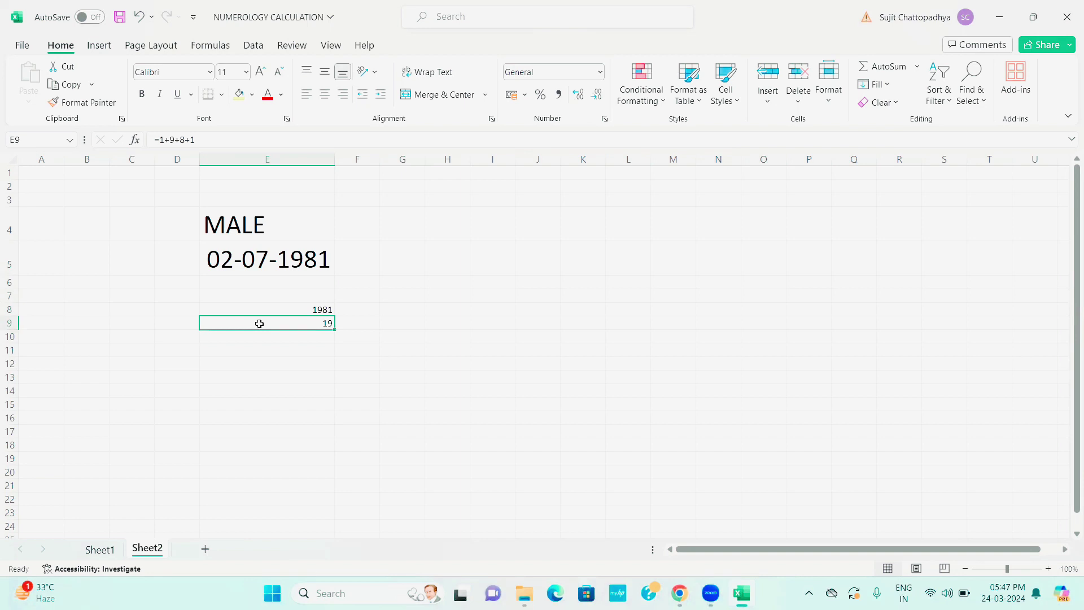
key("Return")
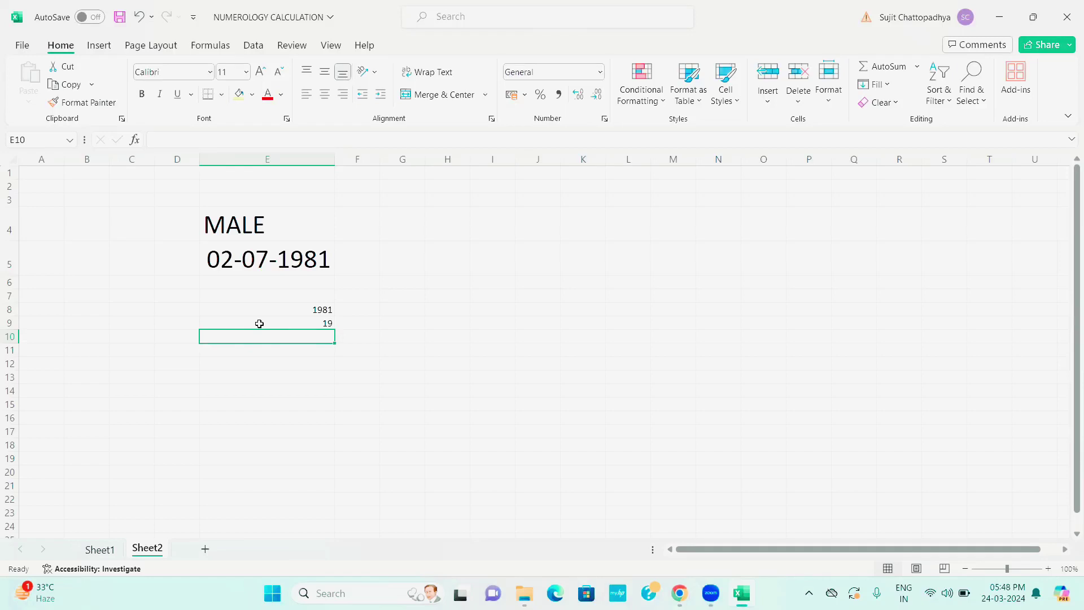
Add the digits of the year's sum with =1+9 in E10 and enter the single digit 1 in E11.
type("=")
type("1=")
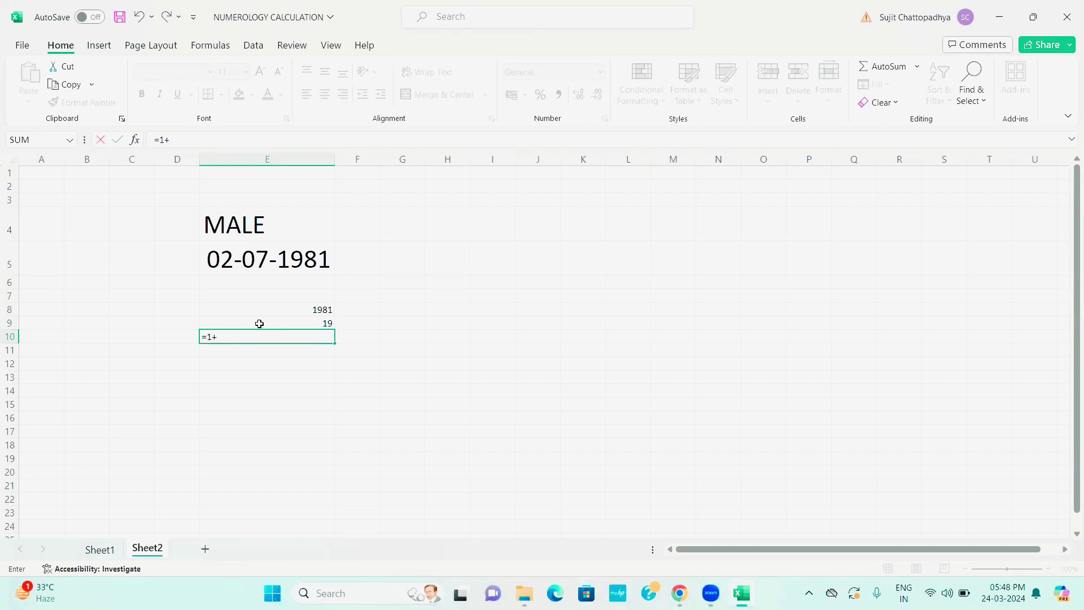
type("9")
key("Return")
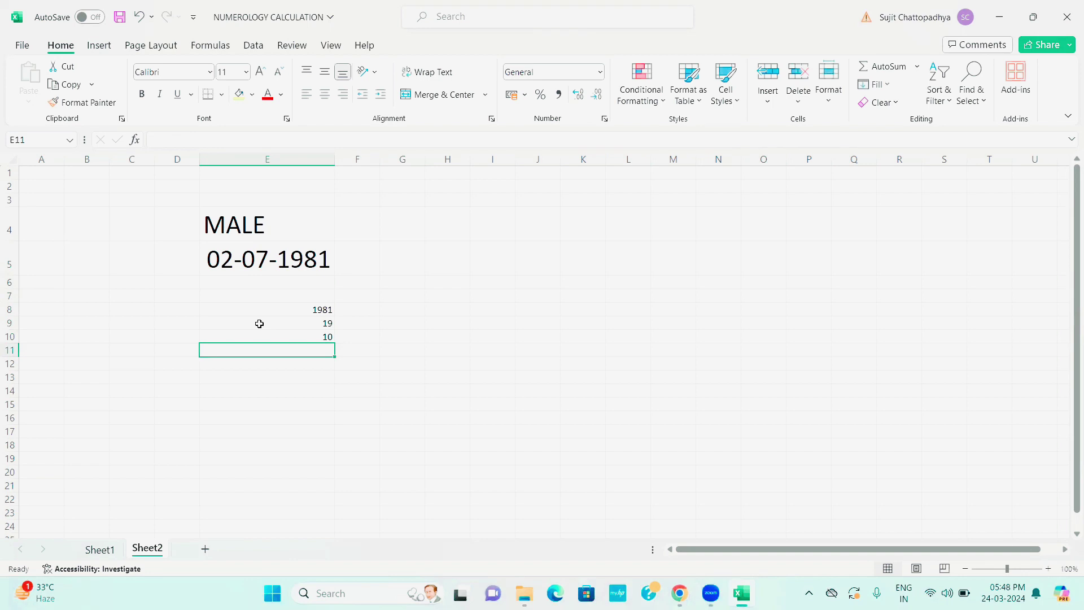
type("1")
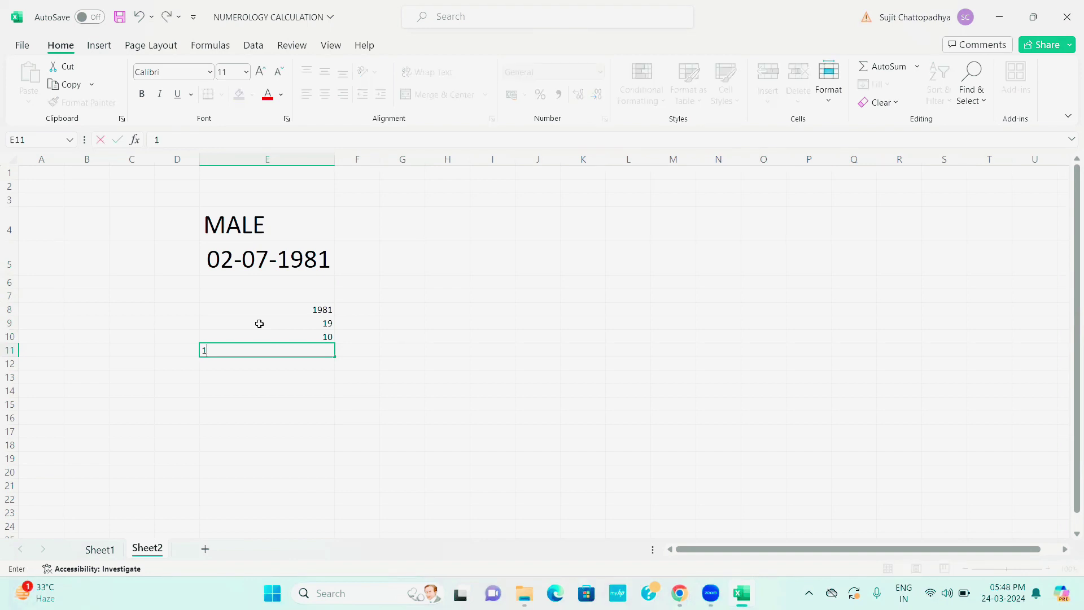
key("Return")
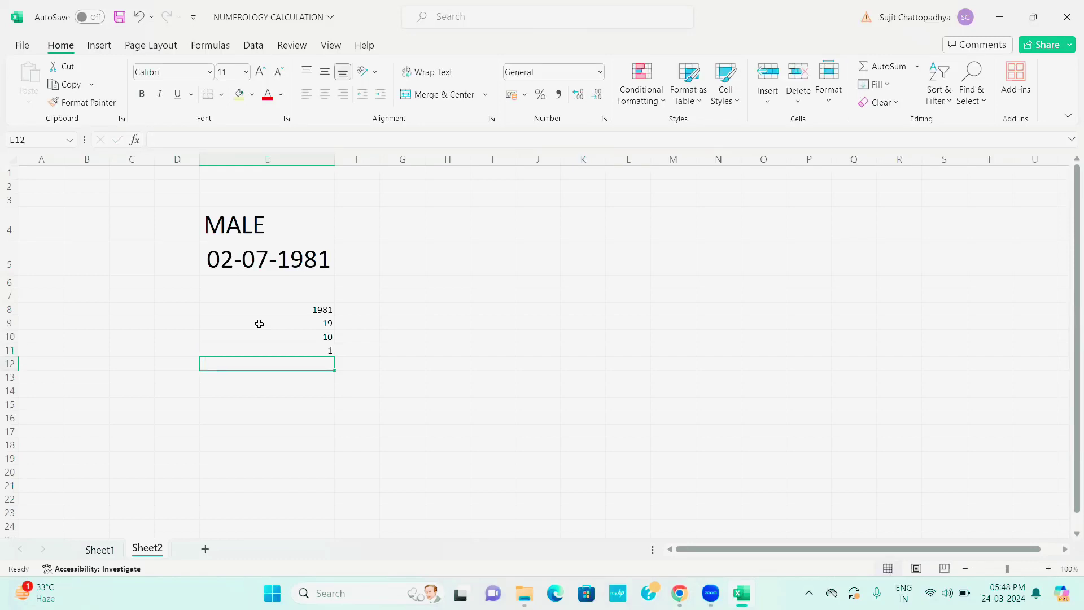
Subtract the single digit from 11 with =11-1 in E12 and enter the reduced digit 1 in E13.
key("Up")
key("Down")
type("11")
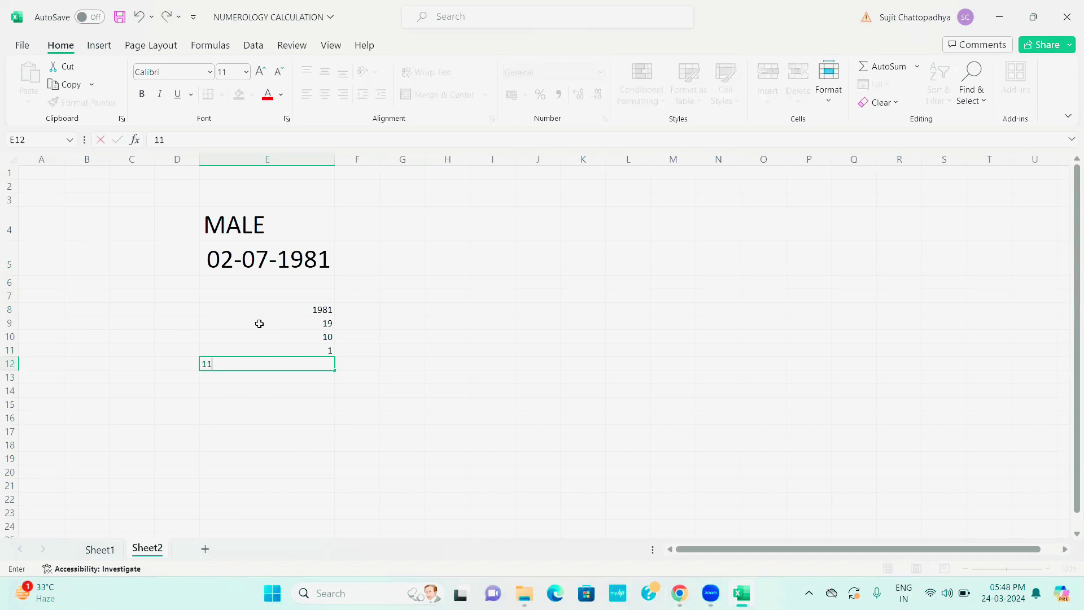
type("=")
key("BackSpace")
key("BackSpace")
key("BackSpace")
type("=")
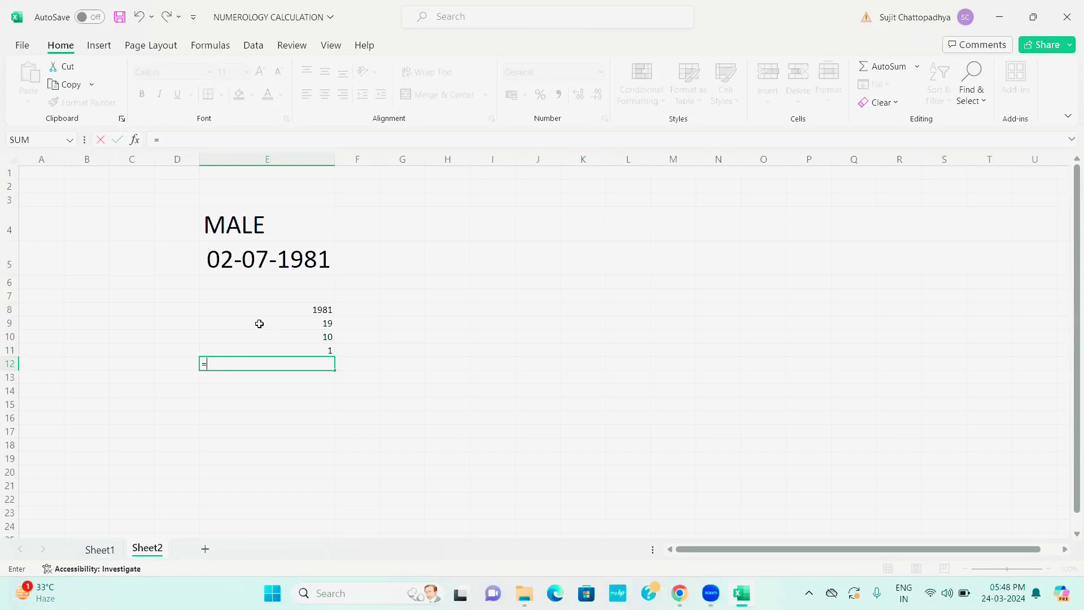
type("11")
type("1")
key("Return")
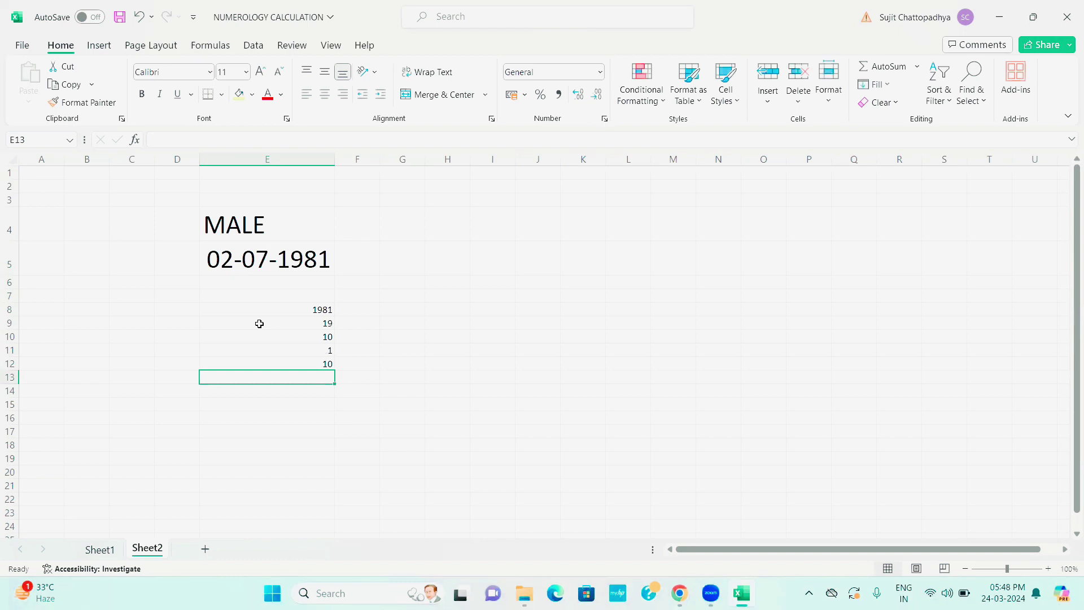
type("=1+0")
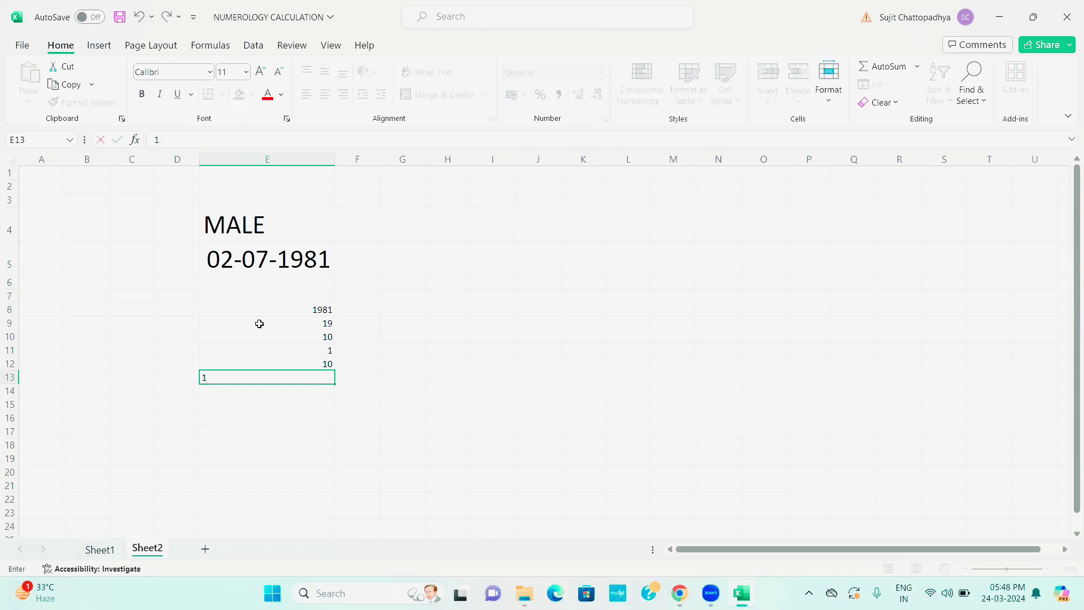
key("Return")
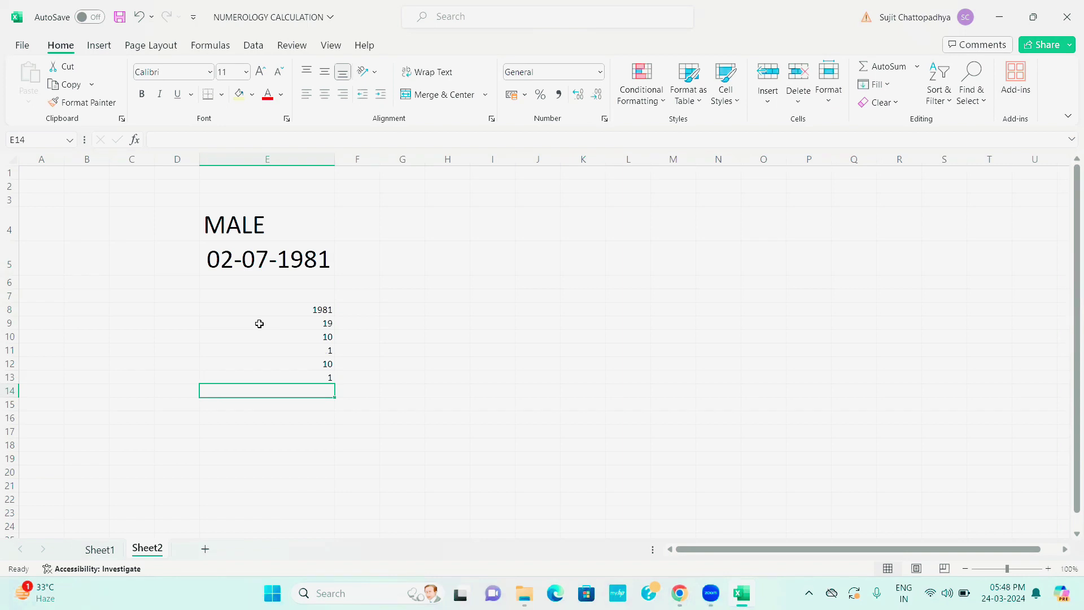
Change the gender heading in cell E4 to FEMALE.
key("Up")
key("Up")
key("Up")
key("Up")
key("Up")
key("Up")
key("Up")
key("Up")
key("Up")
key("Up")
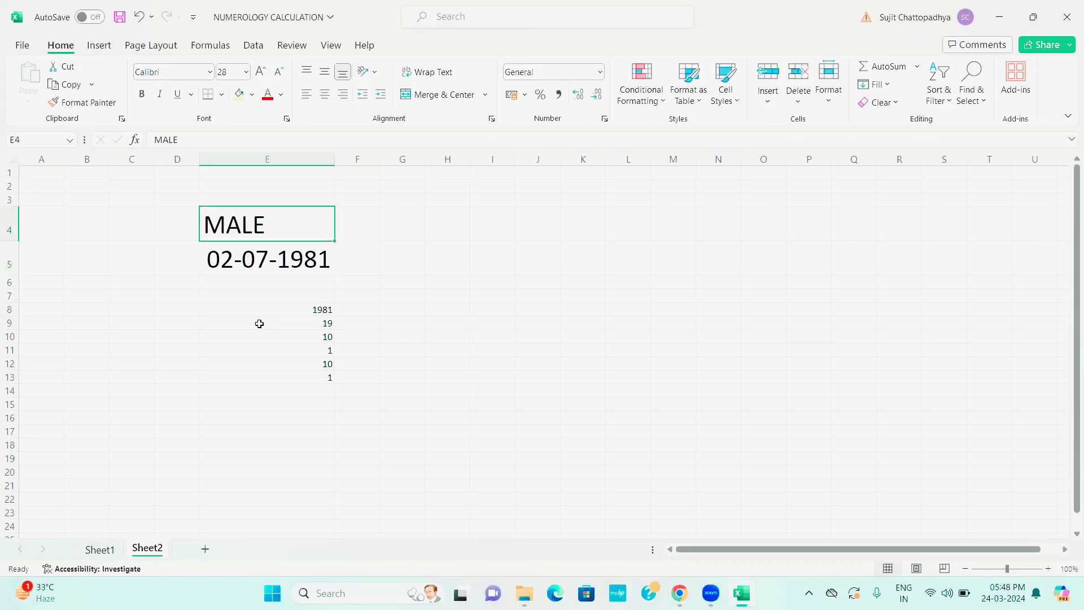
key("Delete")
type("FEMALE")
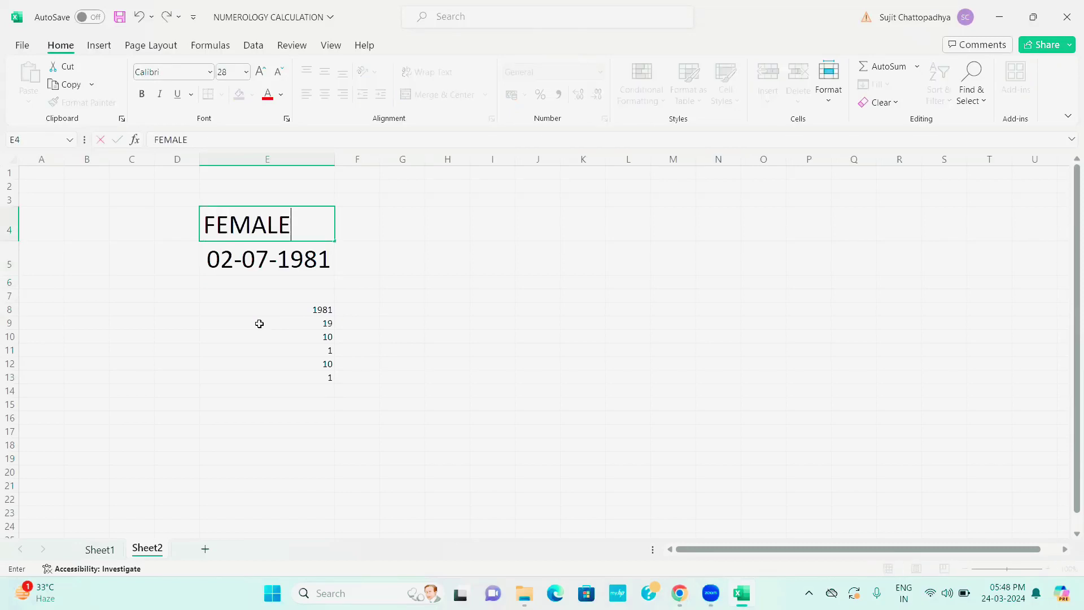
key("Return")
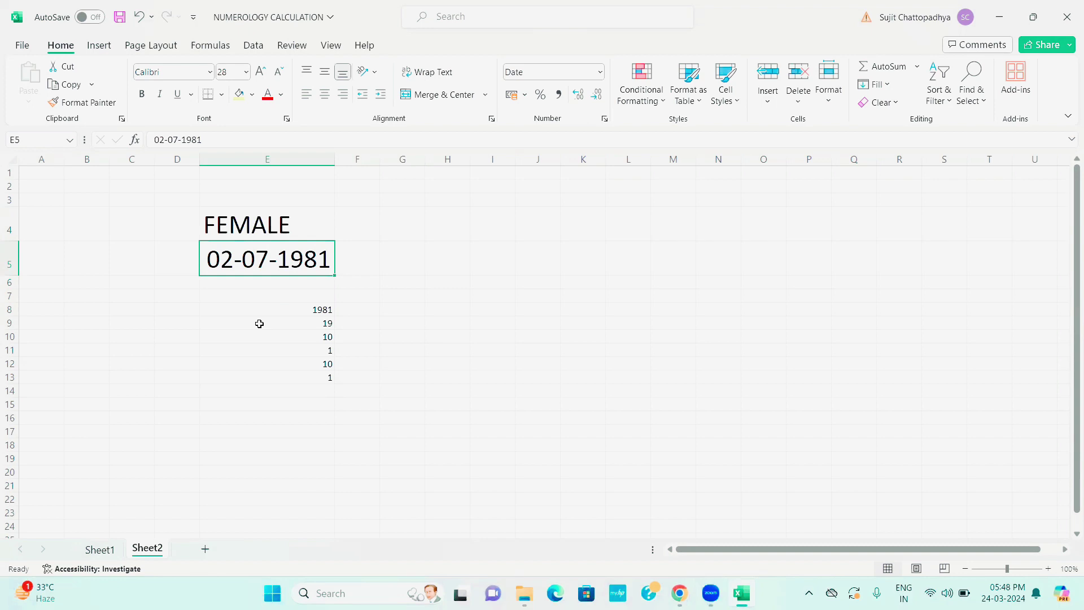
Review the year reduction in E8 to E11, replace the formula in E12 with =4+1, and enter 5 in E13.
left_click(311, 309)
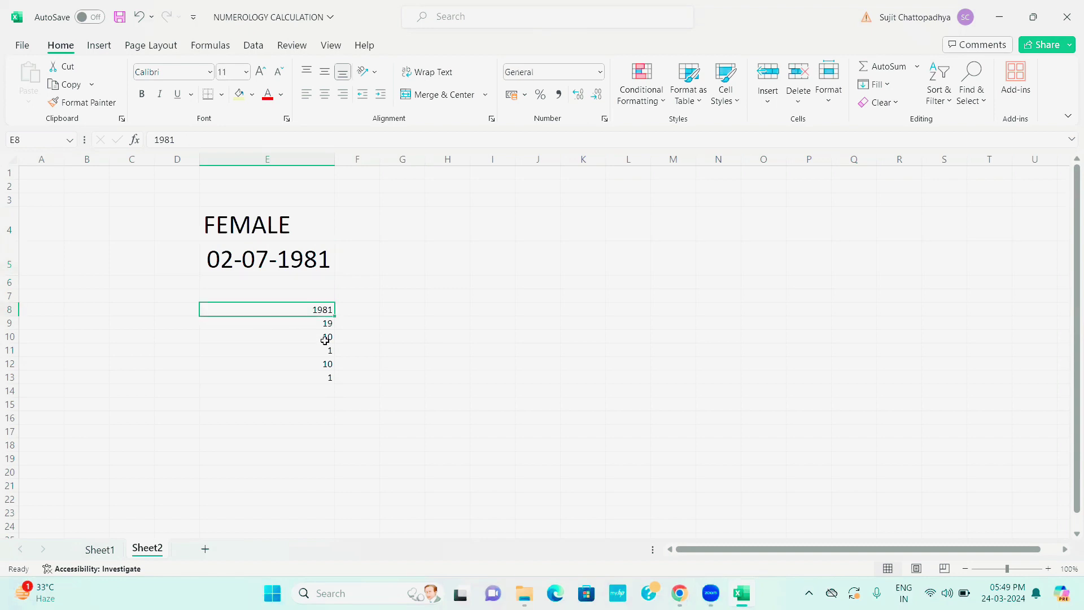
left_click(323, 325)
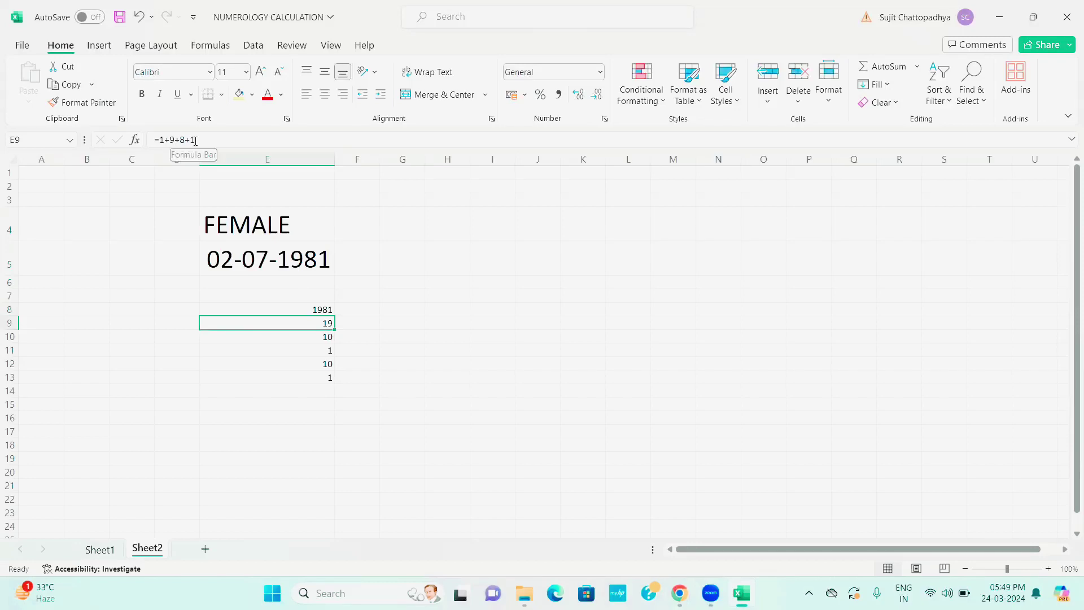
left_click(322, 339)
left_click(326, 354)
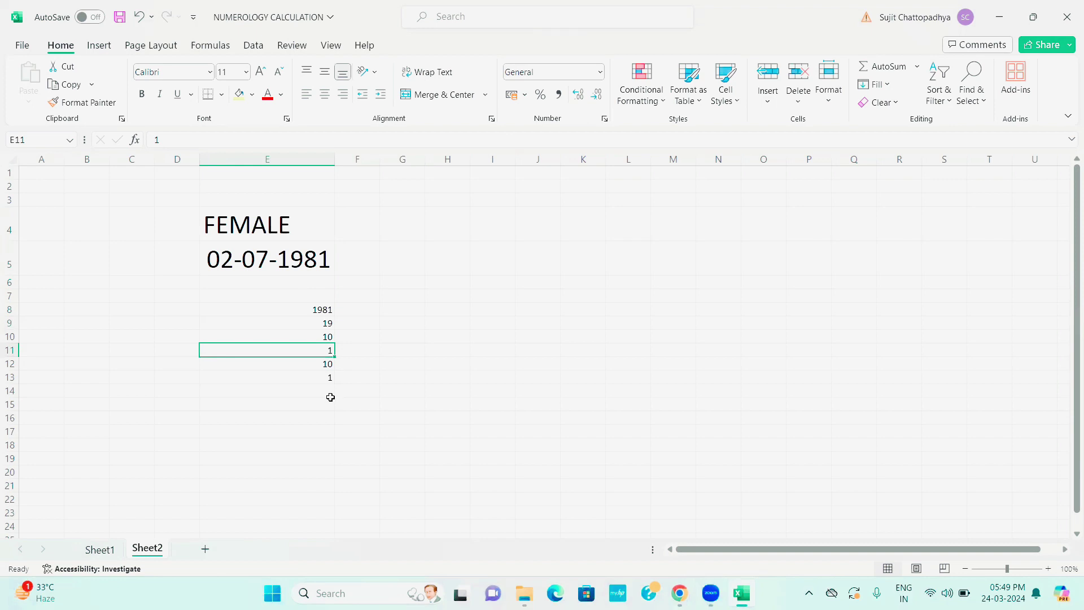
left_click(321, 366)
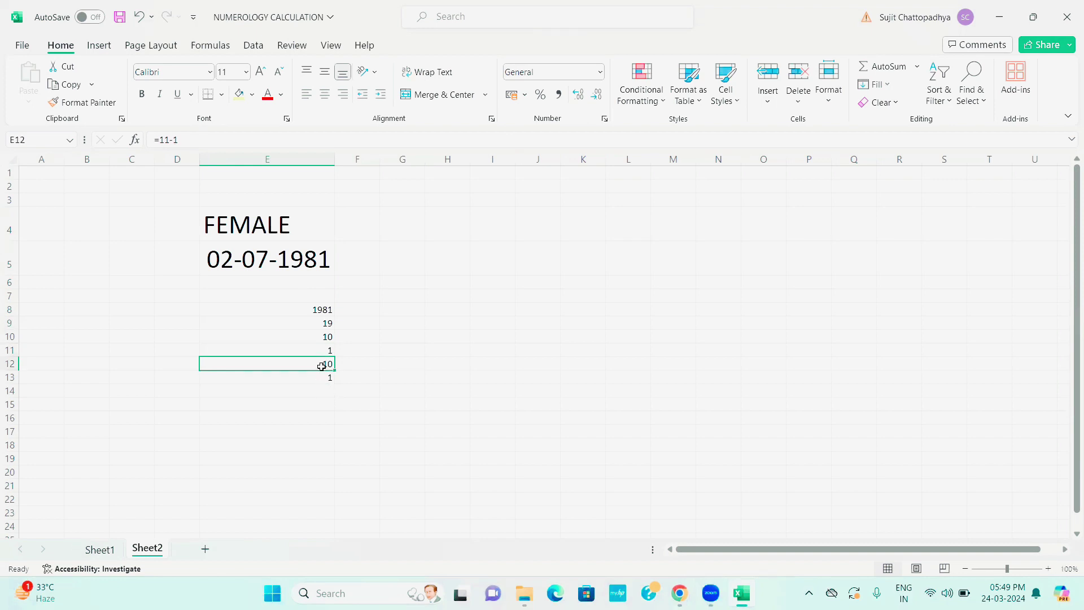
key("Delete")
type("=")
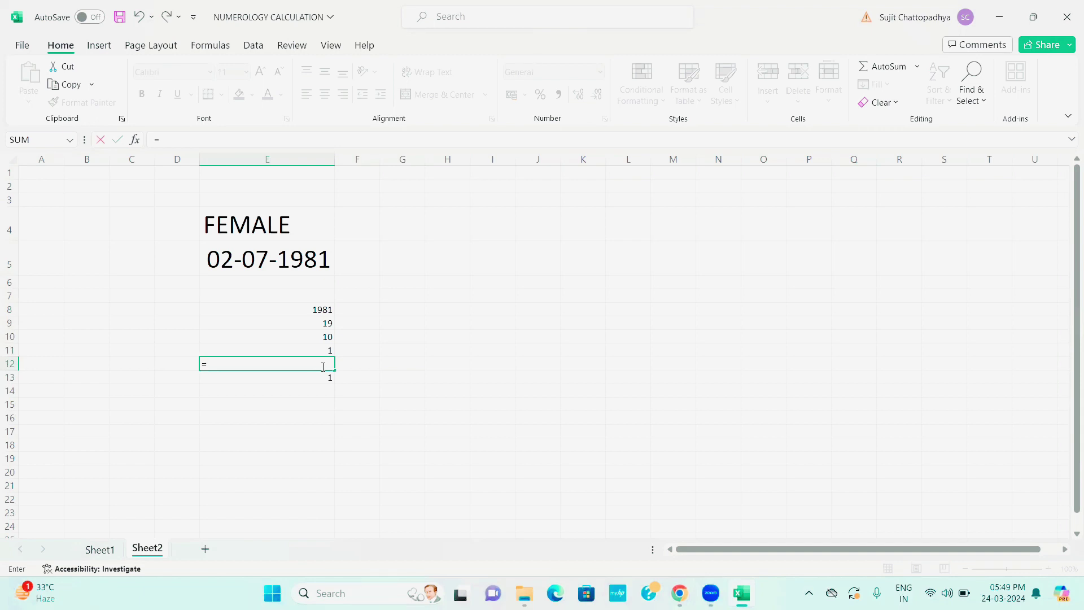
type("4+1")
key("Return")
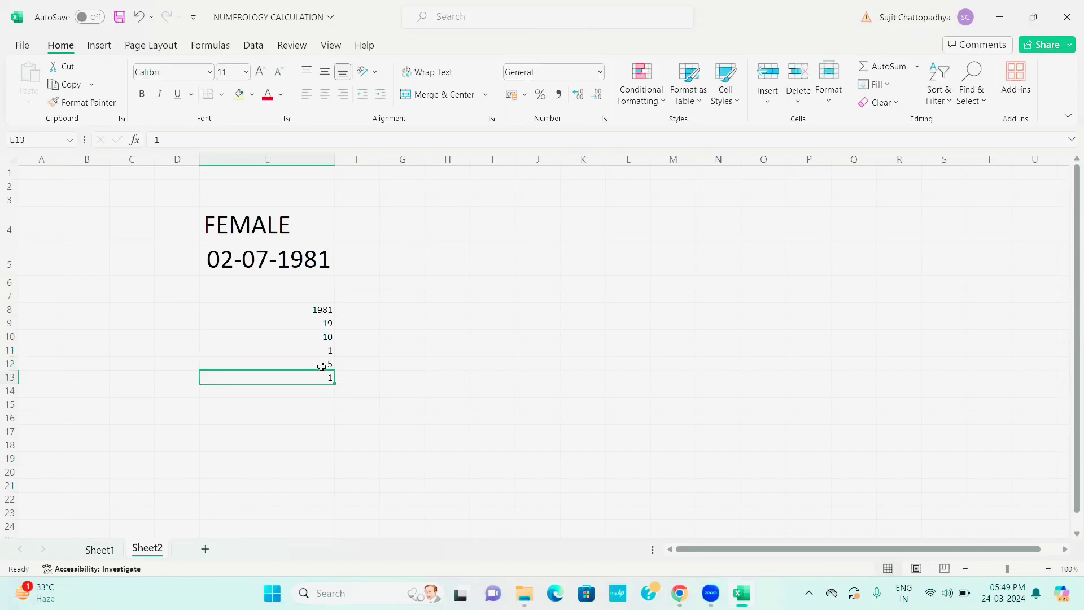
type("5")
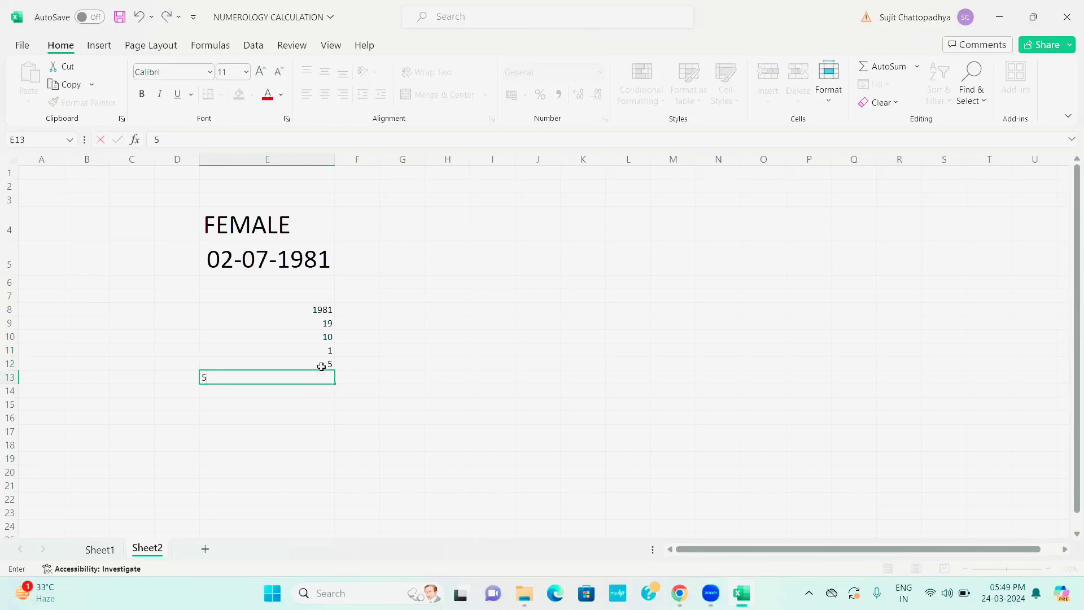
key("Return")
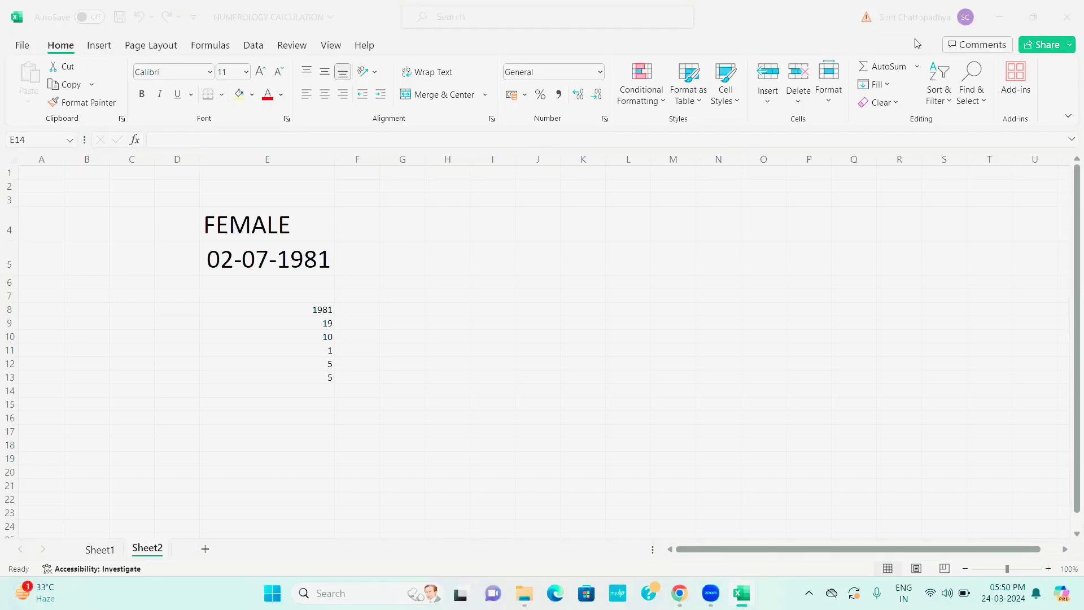
Close the NUMEROLOGY CALCULATION workbook without saving the changes.
left_click(1067, 17)
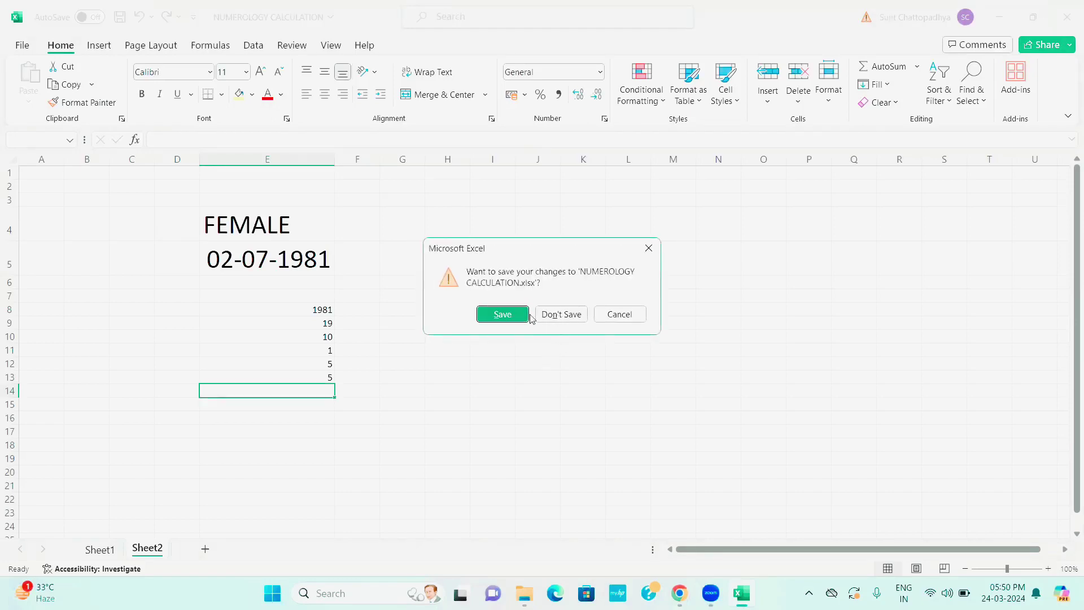
left_click(549, 314)
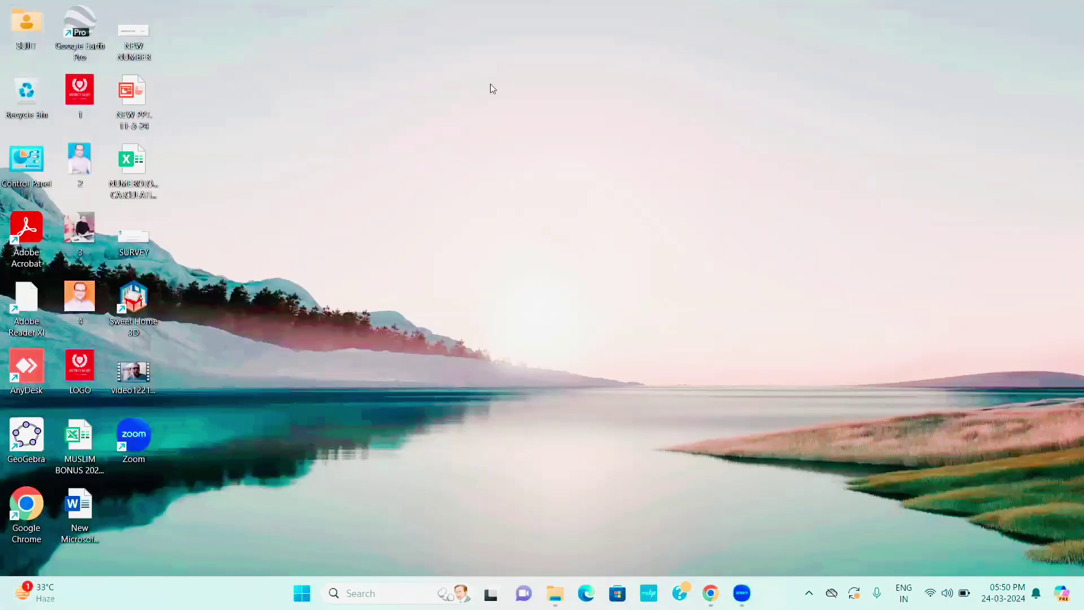